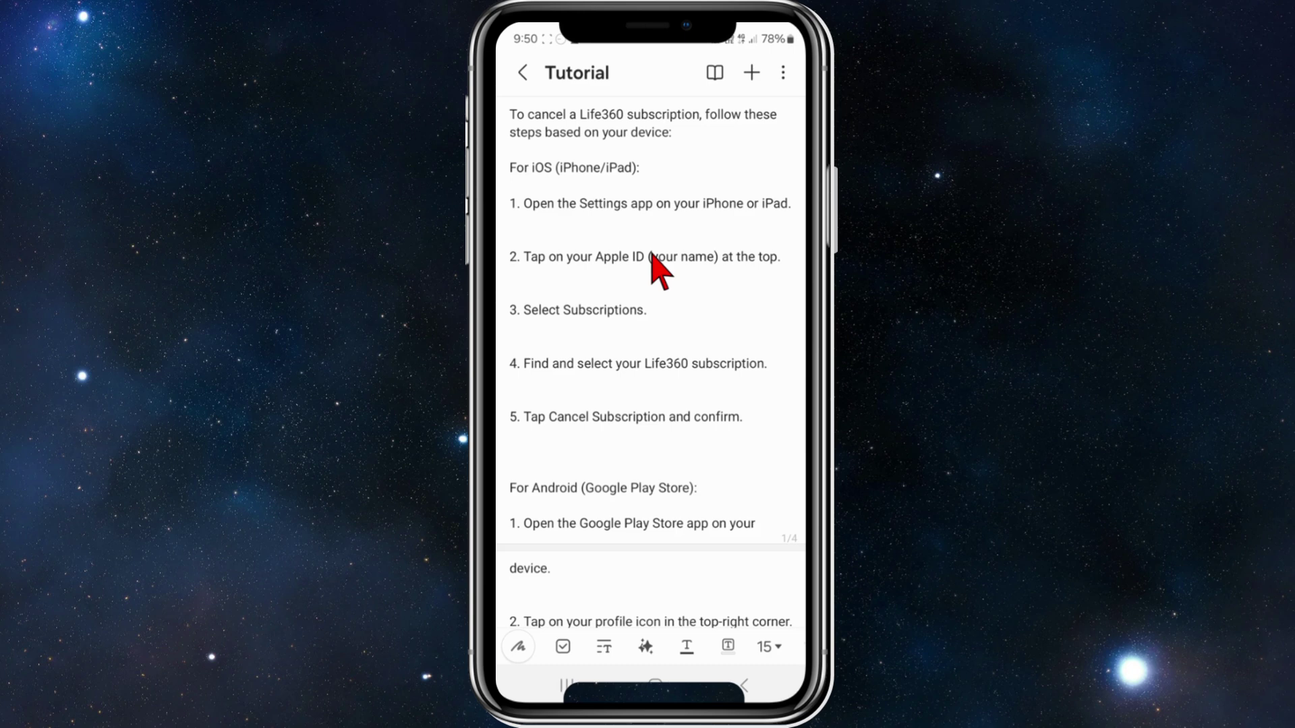
{"action": "scroll", "coordinate": [653, 269], "scroll_direction": "down", "scroll_amount": 1}
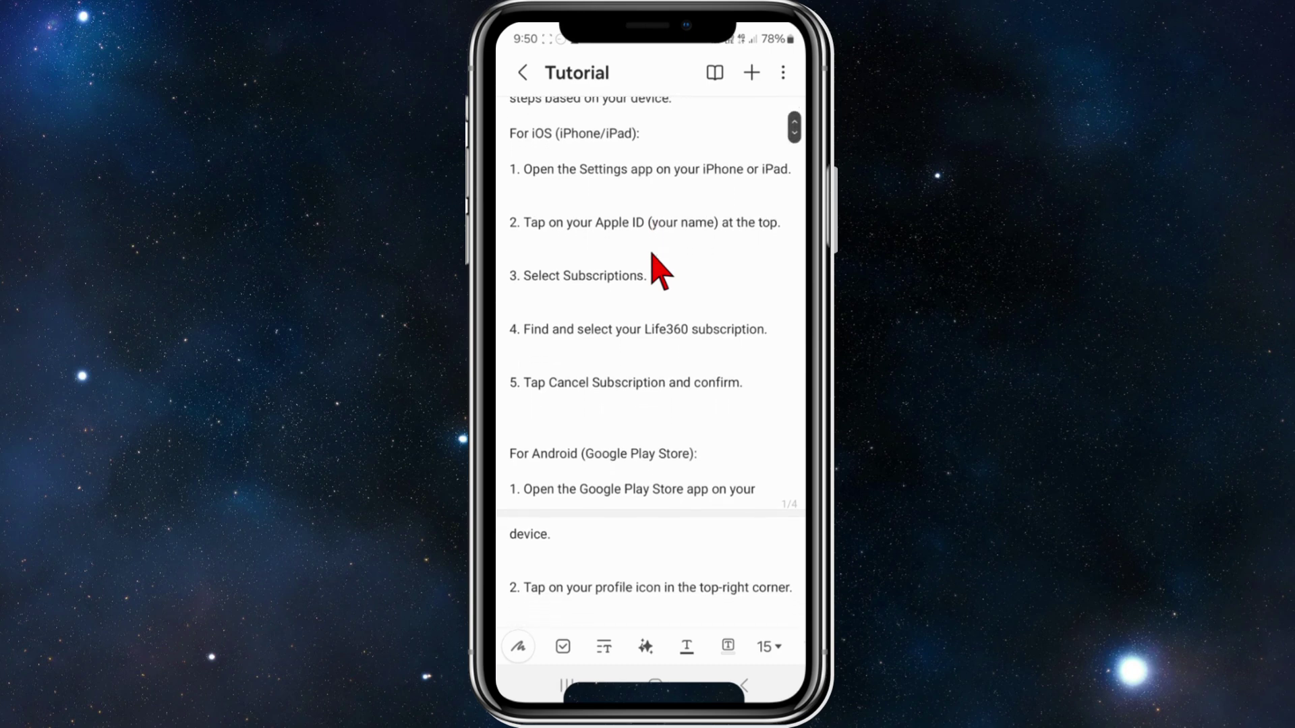
{"action": "scroll", "coordinate": [652, 269], "scroll_direction": "up", "scroll_amount": 1}
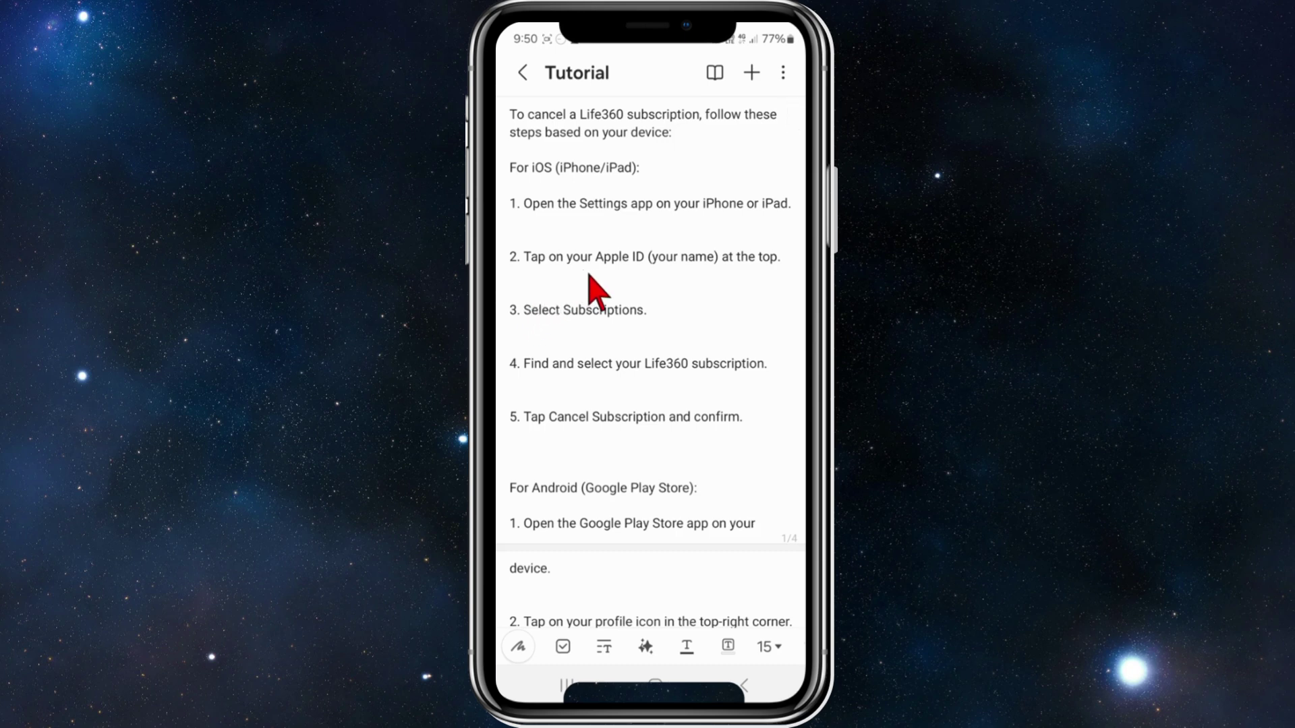
{"action": "scroll", "coordinate": [597, 294], "scroll_direction": "down", "scroll_amount": 1}
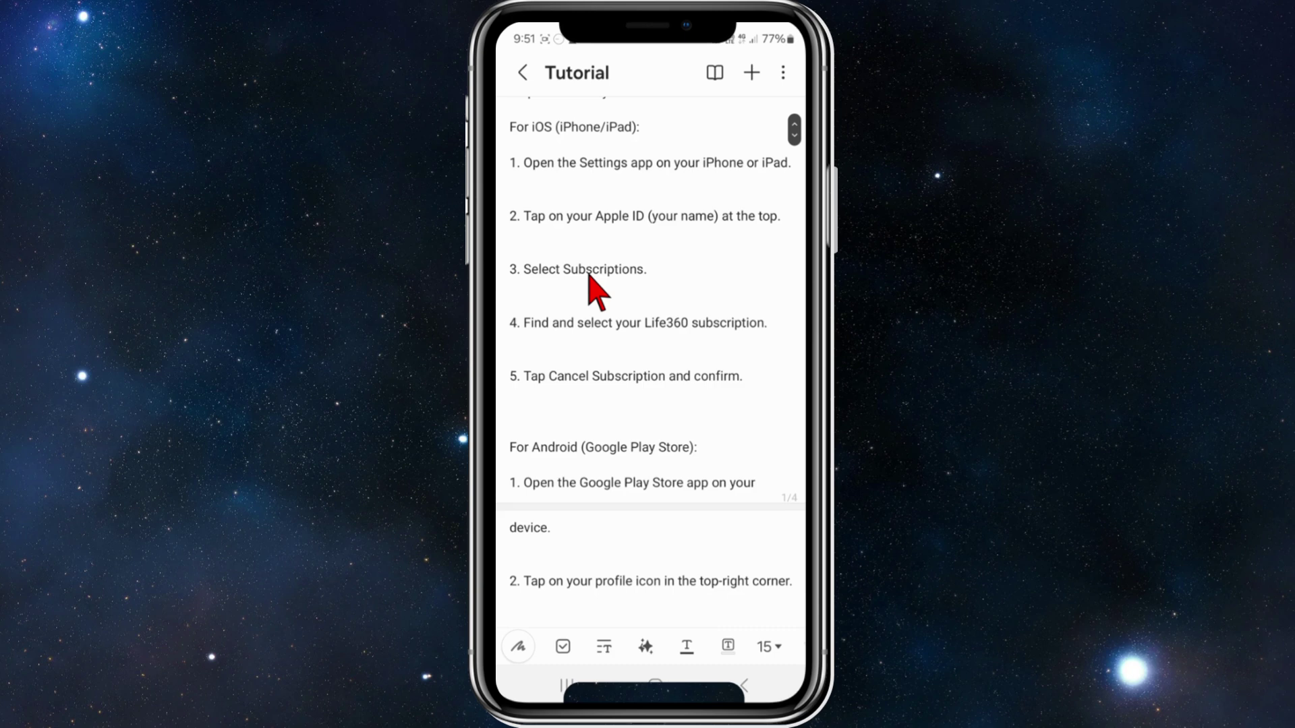
{"action": "scroll", "coordinate": [597, 293], "scroll_direction": "down", "scroll_amount": 1}
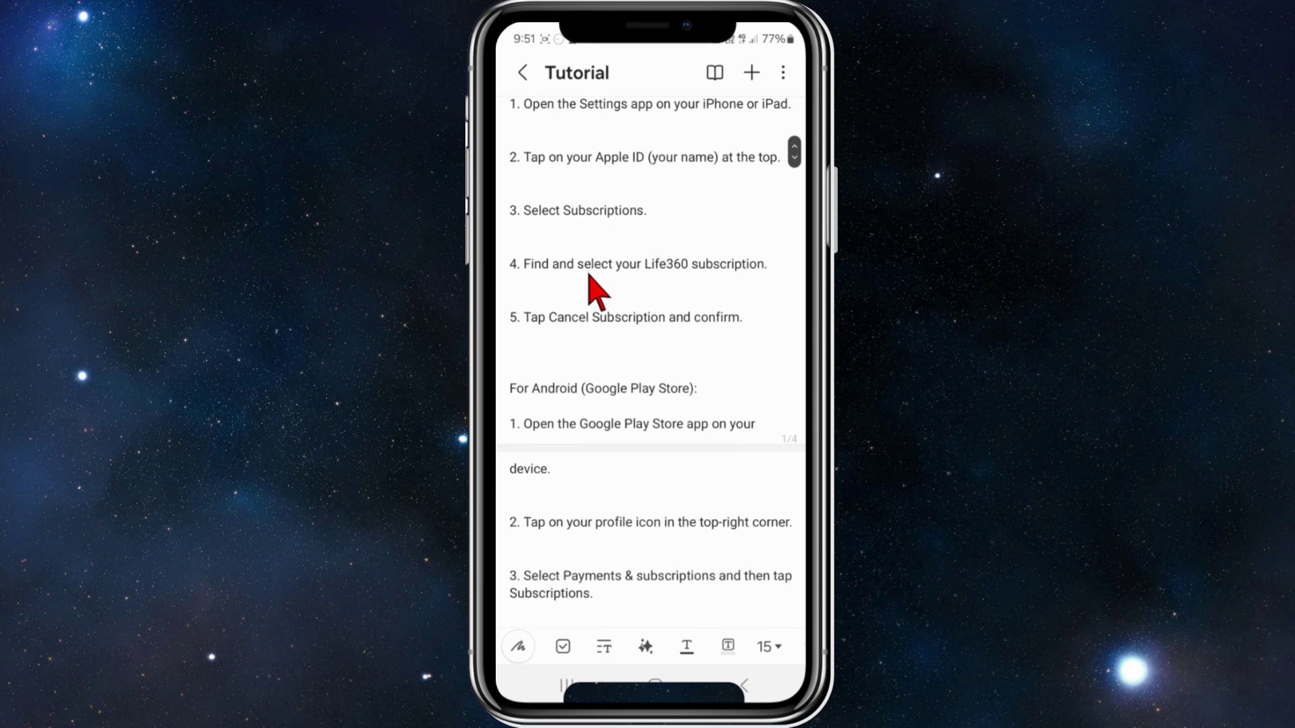
{"action": "scroll", "coordinate": [597, 294], "scroll_direction": "down", "scroll_amount": 1}
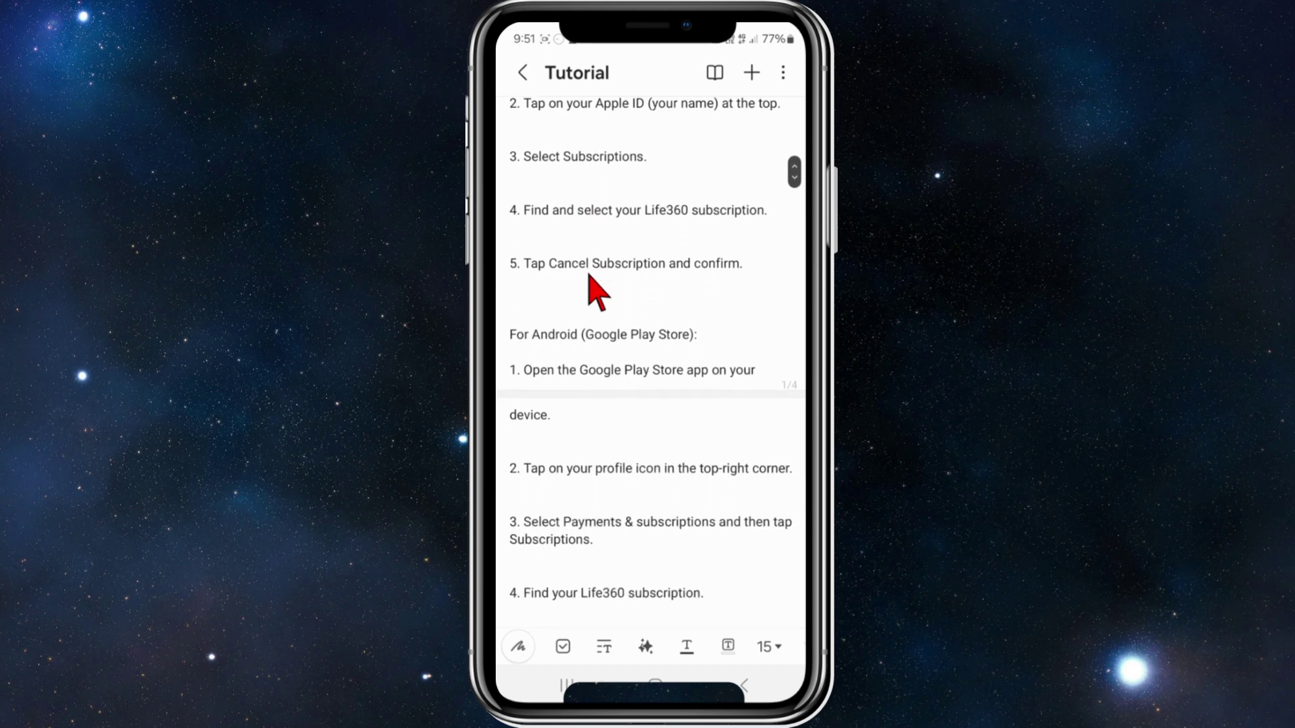
{"action": "scroll", "coordinate": [598, 293], "scroll_direction": "down", "scroll_amount": 1}
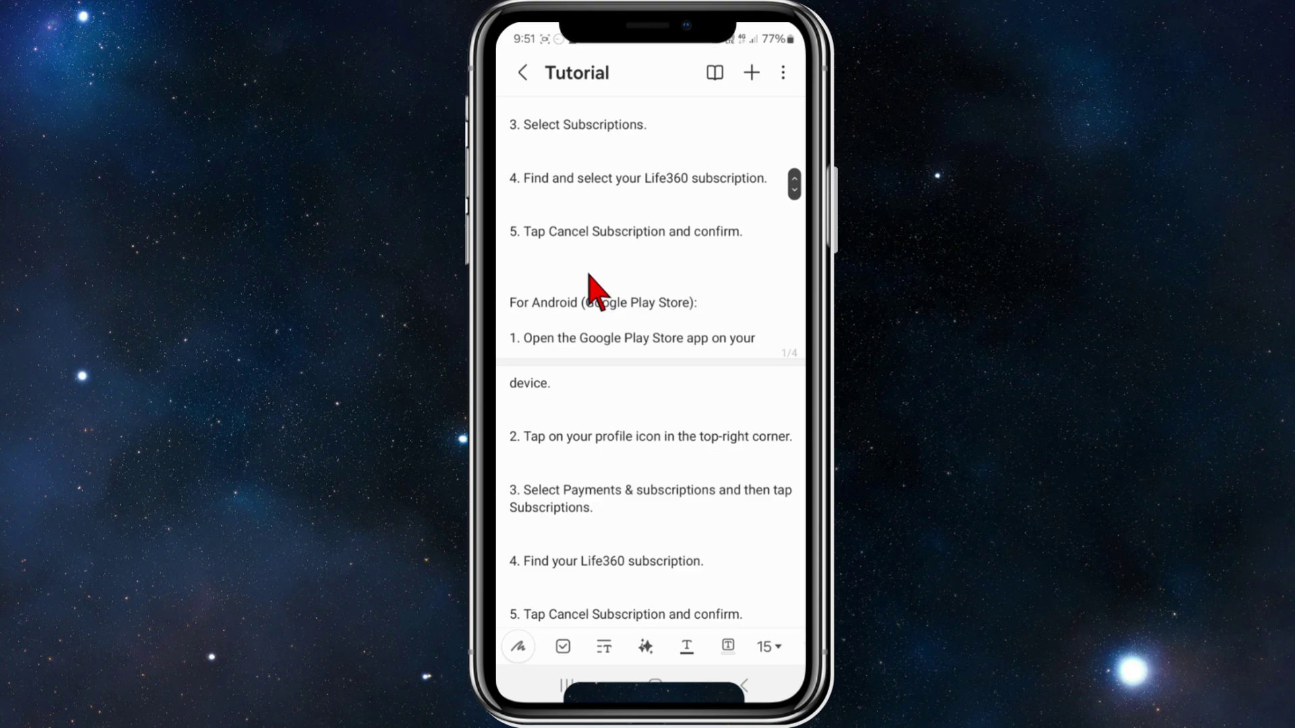
{"action": "scroll", "coordinate": [597, 294], "scroll_direction": "down", "scroll_amount": 1}
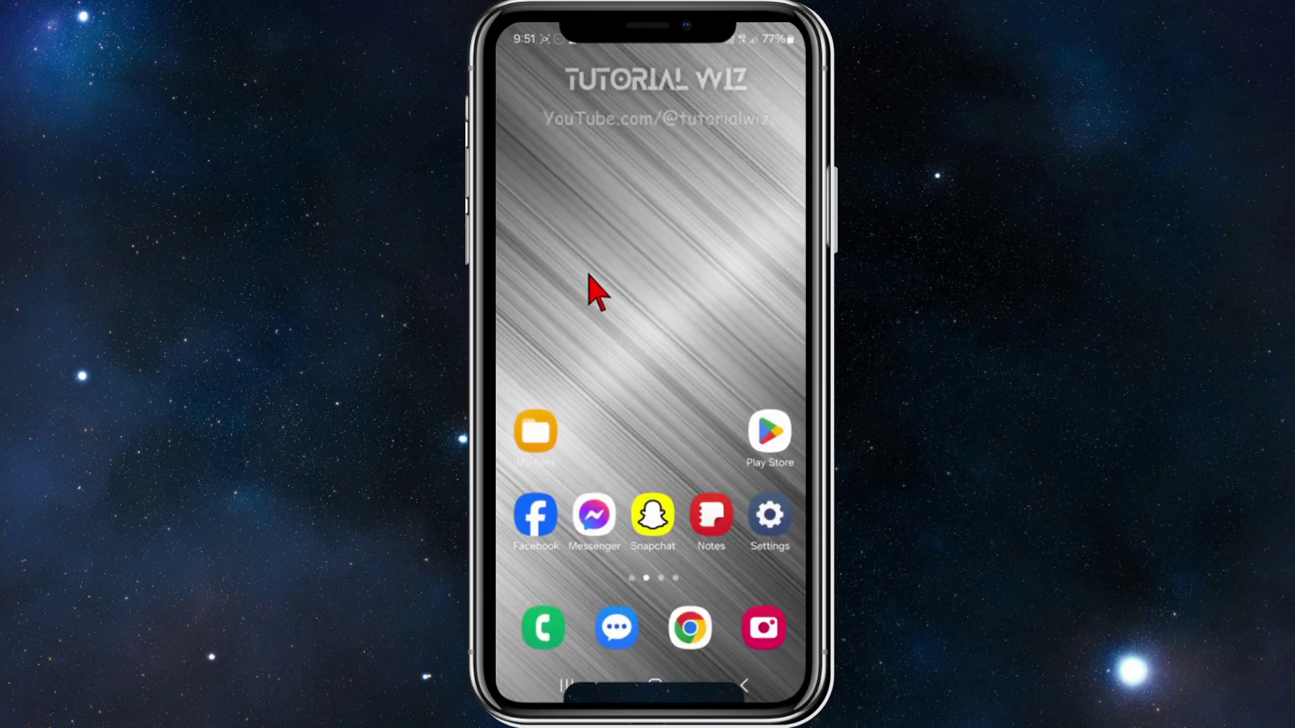
Step: Launch Google Play Store from the Play Store icon on the home screen
{"action": "left_click", "coordinate": [769, 432]}
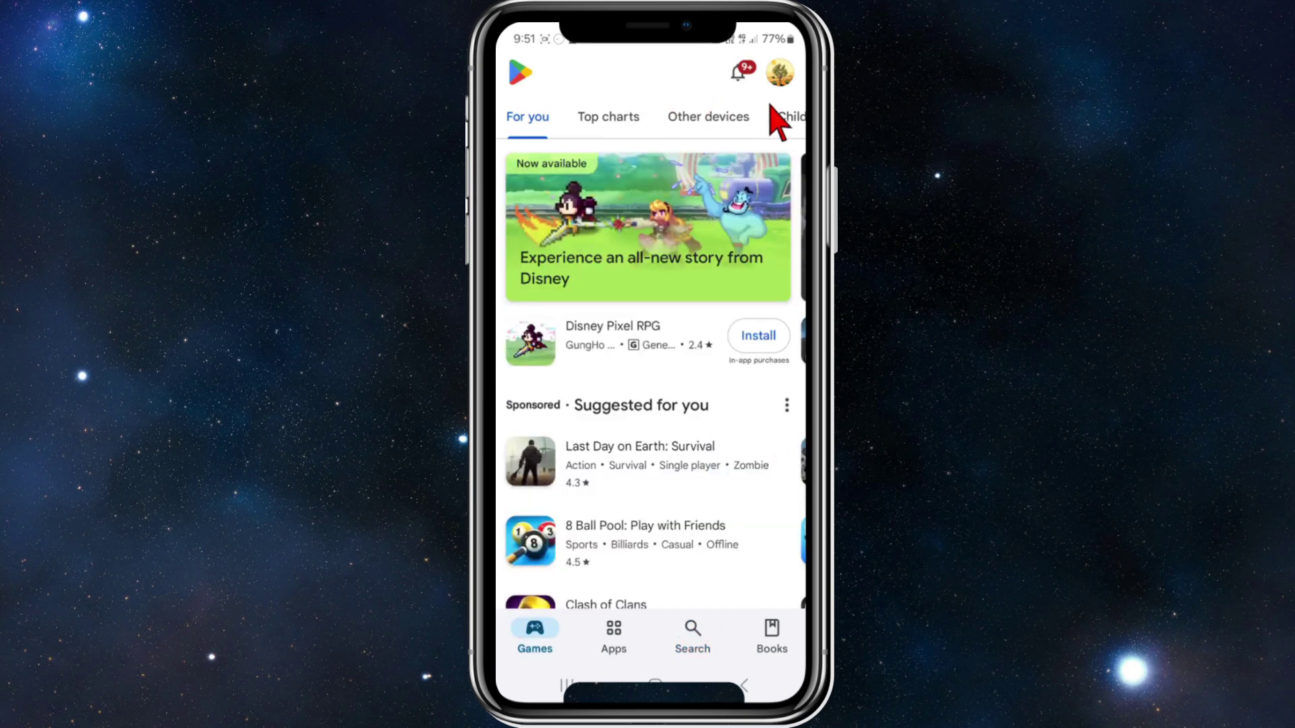
Step: Go to Payments and subscriptions, then Subscriptions, to show the expired NordVPN subscription
{"action": "left_click", "coordinate": [779, 75]}
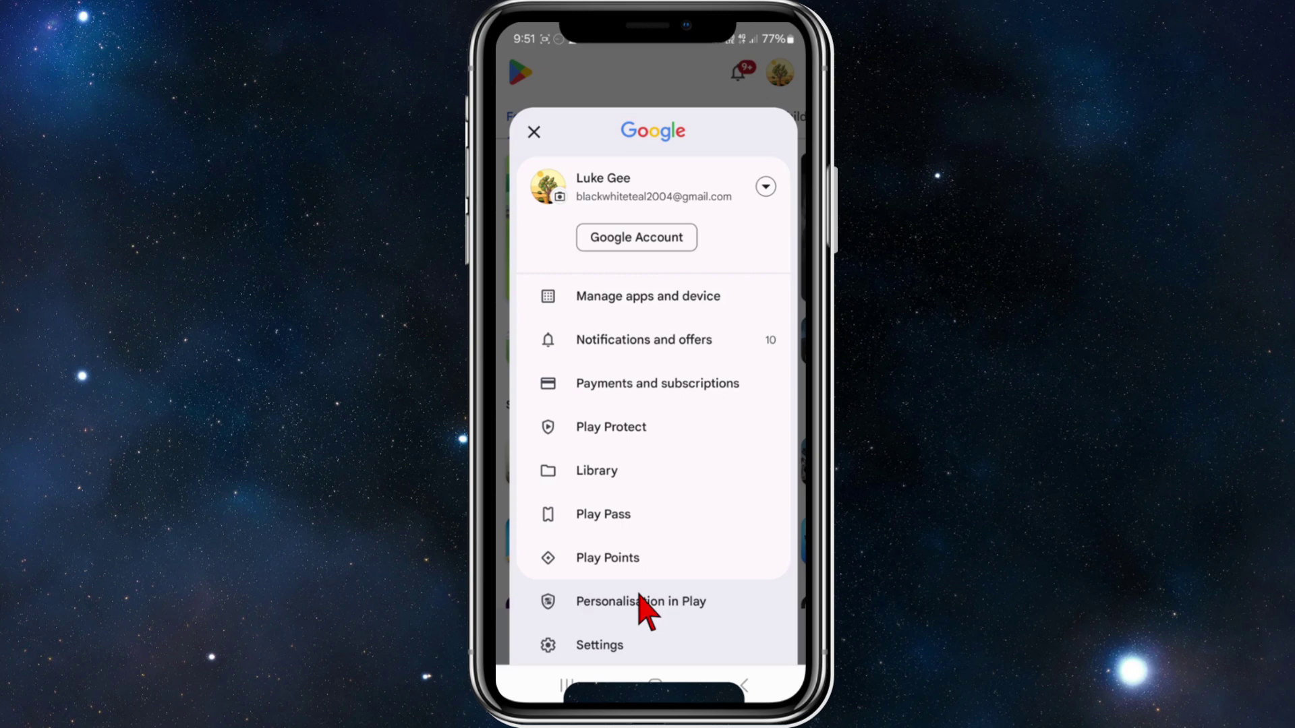
{"action": "left_click", "coordinate": [648, 400]}
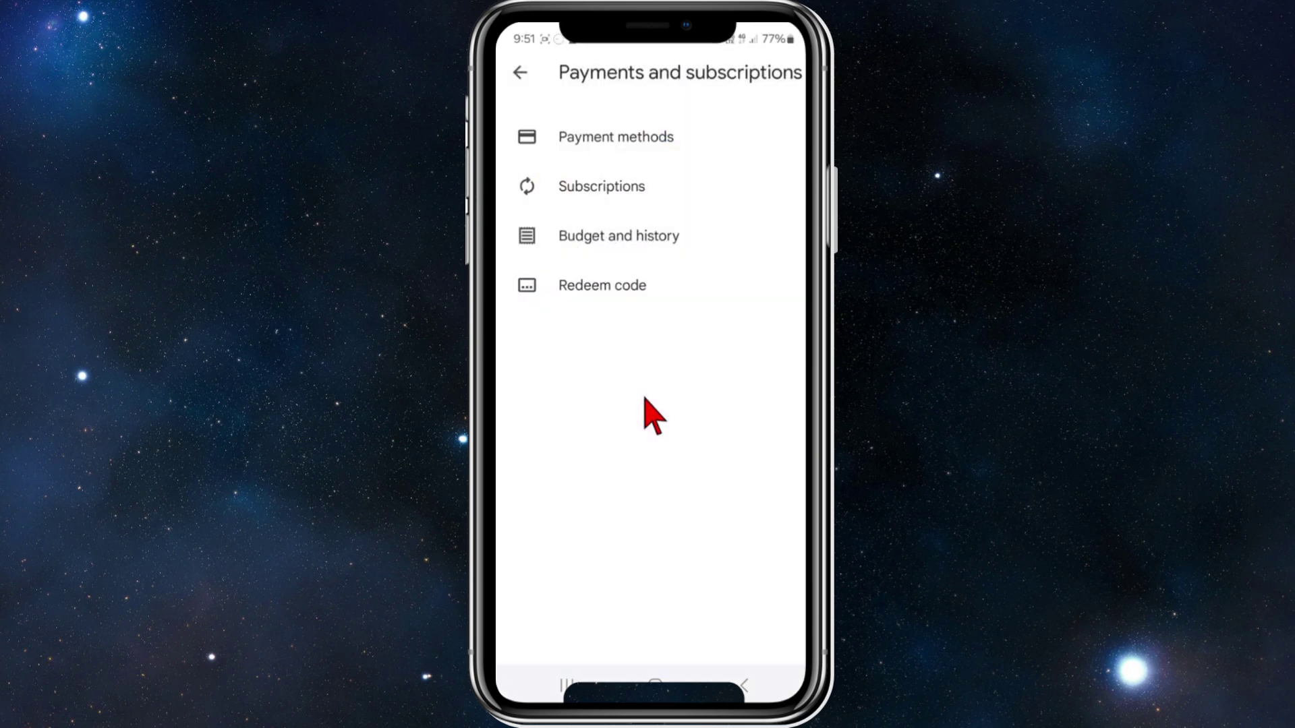
{"action": "left_click", "coordinate": [659, 187]}
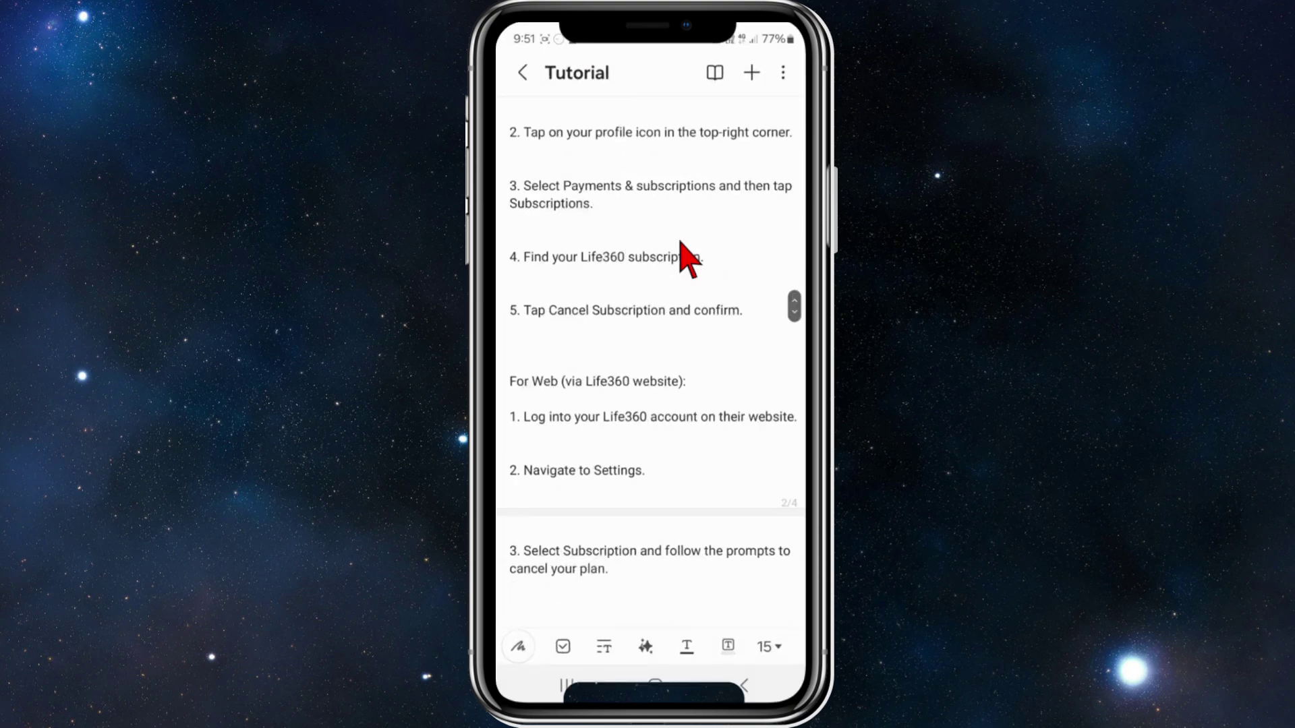
{"action": "scroll", "coordinate": [686, 257], "scroll_direction": "down", "scroll_amount": 3}
{"action": "scroll", "coordinate": [686, 259], "scroll_direction": "down", "scroll_amount": 1}
{"action": "scroll", "coordinate": [687, 258], "scroll_direction": "down", "scroll_amount": 1}
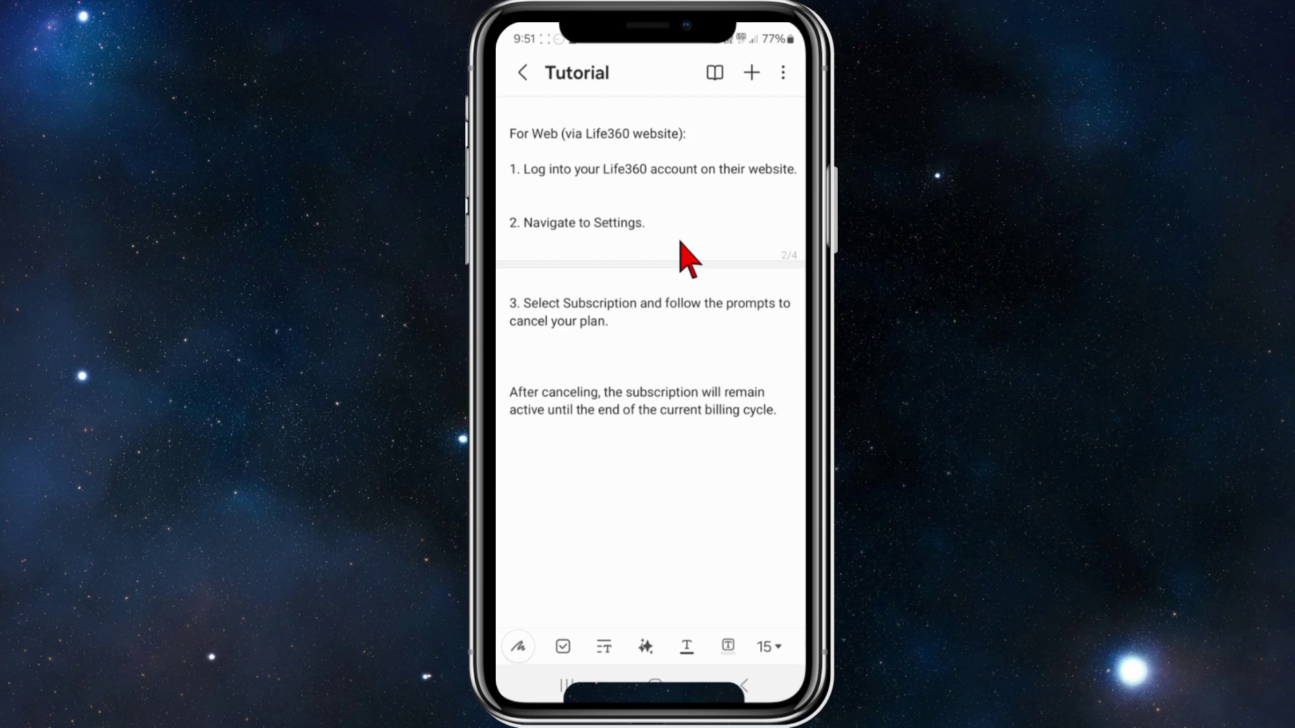
{"action": "scroll", "coordinate": [683, 256], "scroll_direction": "down", "scroll_amount": 2}
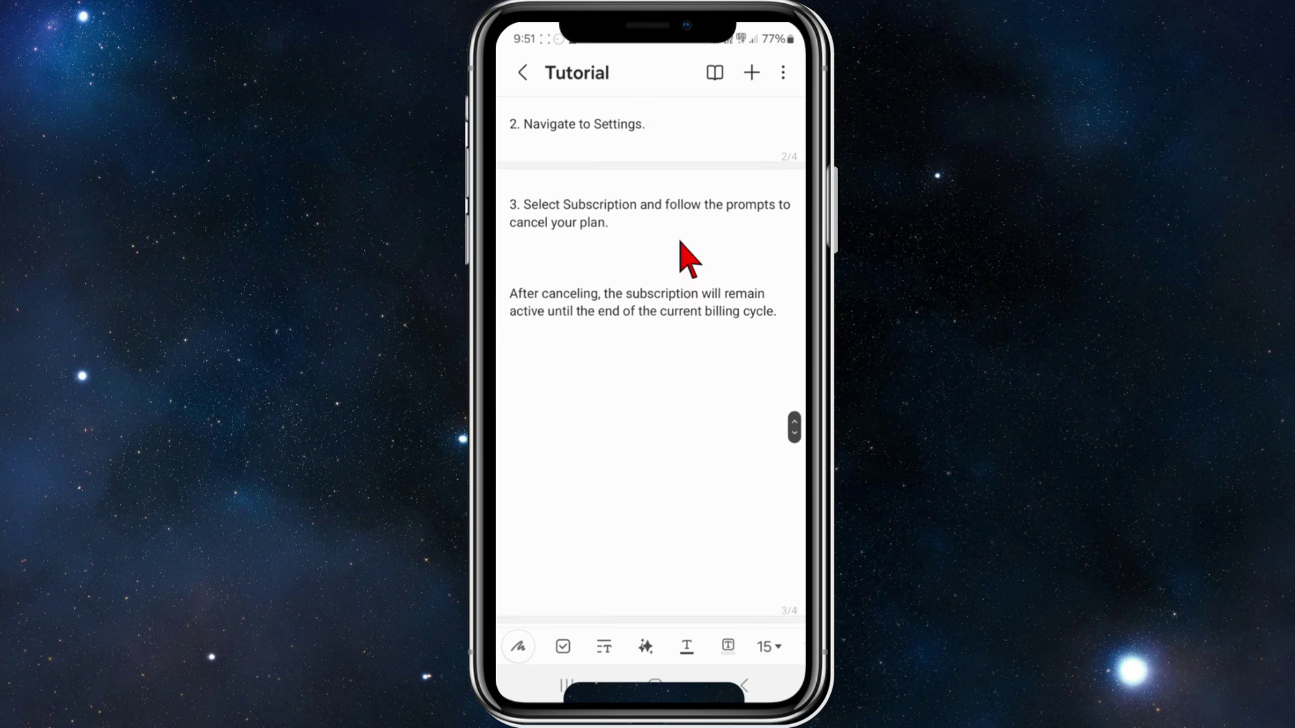
{"action": "scroll", "coordinate": [681, 243], "scroll_direction": "down", "scroll_amount": 1}
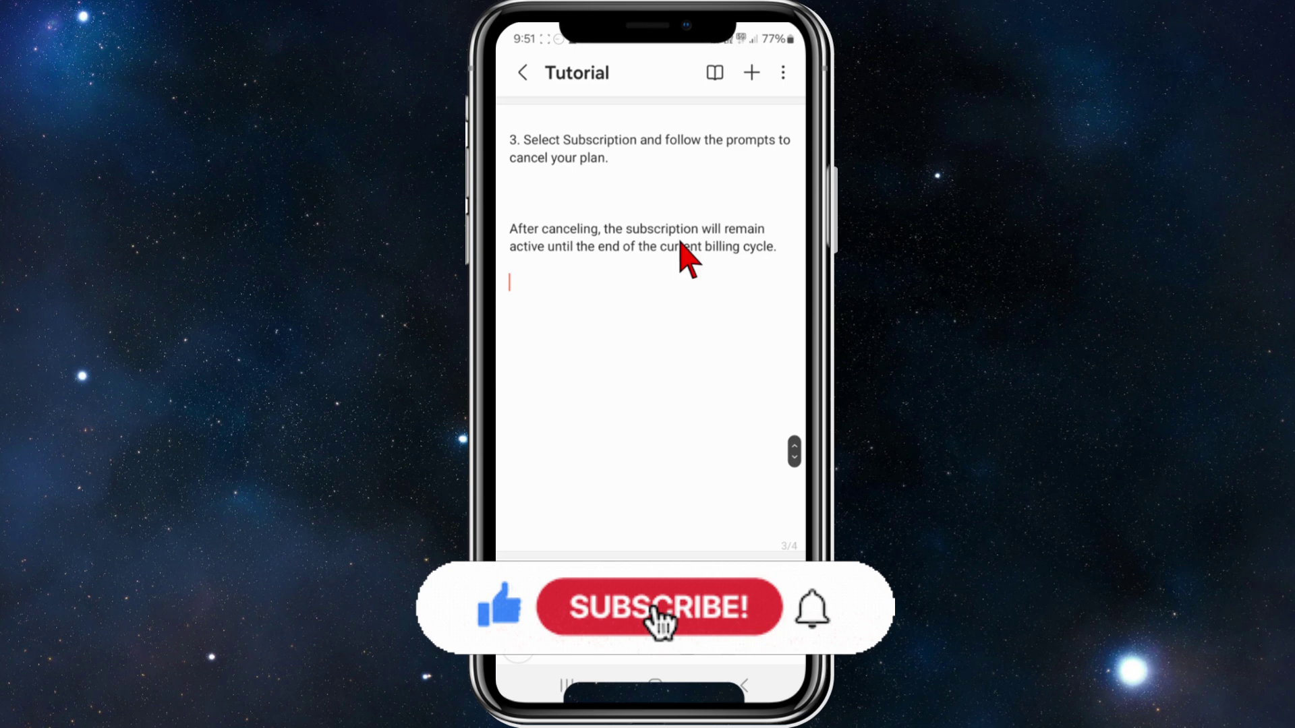
{"action": "scroll", "coordinate": [688, 259], "scroll_direction": "down", "scroll_amount": 1}
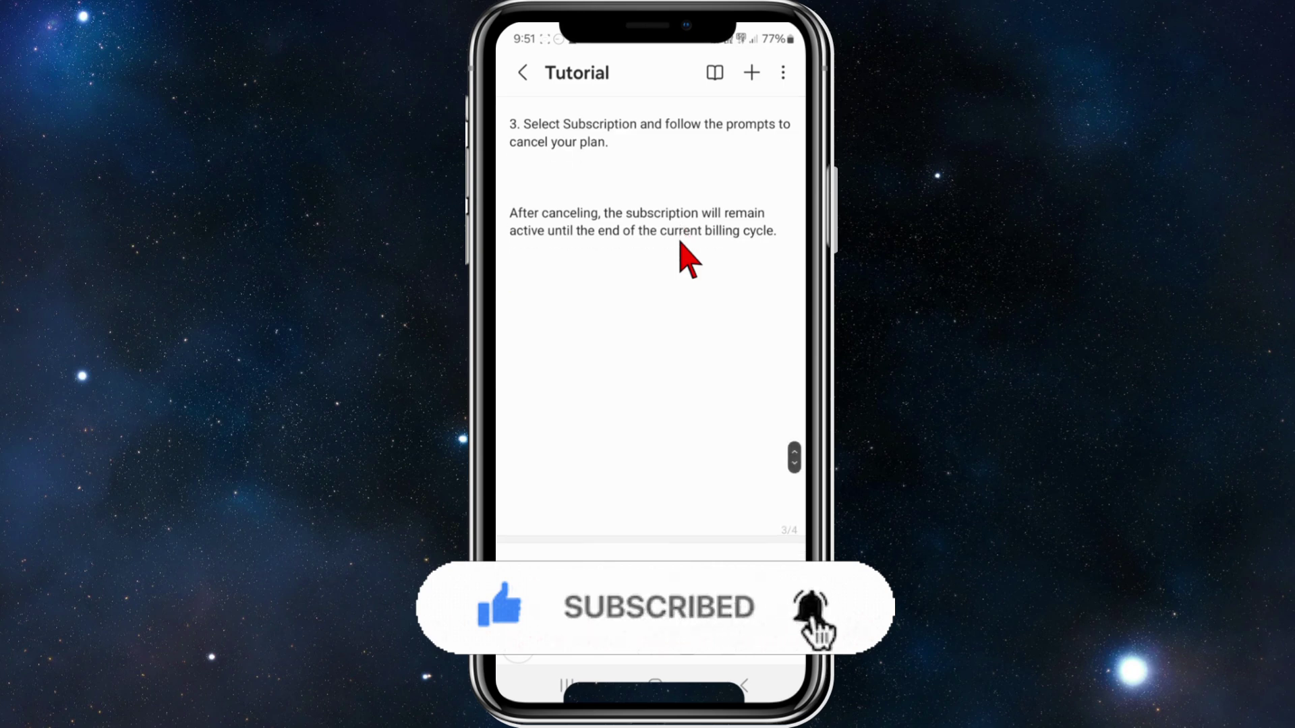